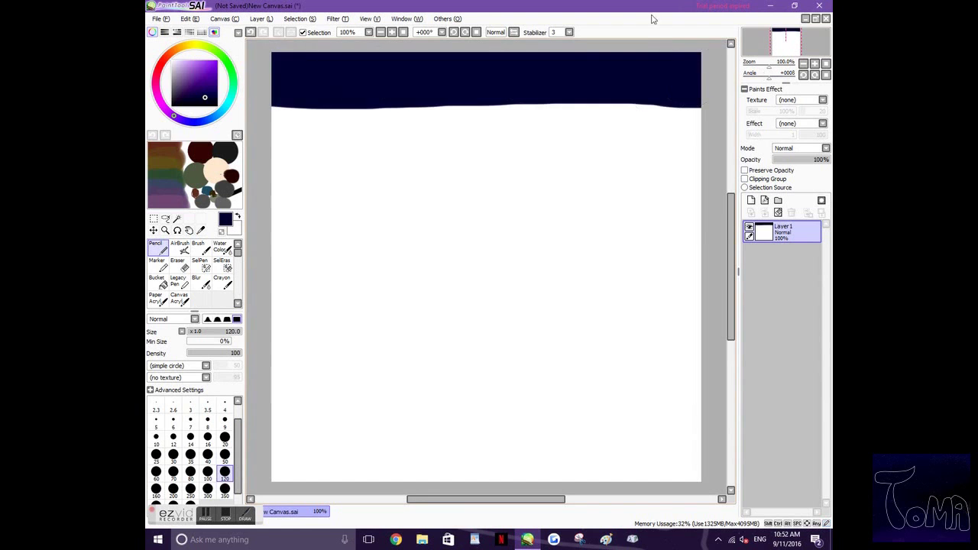
# Undo the last pencil stroke and cover the upper part of the canvas with size-120 Crayon strokes in dark navy and black.
pyautogui.click(251, 32)
pyautogui.click(221, 281)
pyautogui.moveTo(277, 76); pyautogui.dragTo(631, 86)
pyautogui.moveTo(274, 59)
pyautogui.mouseDown()
pyautogui.moveTo(676, 76)
pyautogui.moveTo(655, 66)
pyautogui.moveTo(382, 66)
pyautogui.moveTo(730, 143)
pyautogui.moveTo(454, 158)
pyautogui.moveTo(283, 127)
pyautogui.mouseUp()
pyautogui.moveTo(291, 198)
pyautogui.mouseDown()
pyautogui.moveTo(578, 153)
pyautogui.moveTo(290, 262)
pyautogui.moveTo(694, 232)
pyautogui.moveTo(661, 208)
pyautogui.moveTo(328, 298)
pyautogui.moveTo(269, 244)
pyautogui.moveTo(526, 252)
pyautogui.moveTo(440, 288)
pyautogui.moveTo(404, 321)
pyautogui.moveTo(303, 319)
pyautogui.mouseUp()
pyautogui.moveTo(648, 312)
pyautogui.mouseDown()
pyautogui.moveTo(681, 267)
pyautogui.moveTo(705, 279)
pyautogui.moveTo(669, 363)
pyautogui.mouseUp()
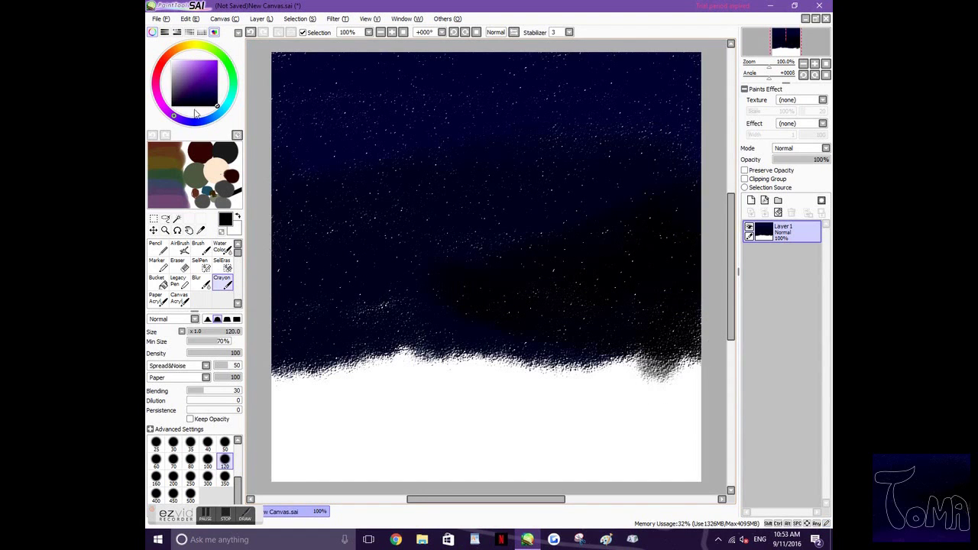
# Fill the rest of the canvas with dark navy Crayon strokes, add a dark purple band along its lower edge, and blend the transitions.
pyautogui.click(214, 102)
pyautogui.moveTo(446, 300)
pyautogui.mouseDown()
pyautogui.moveTo(717, 410)
pyautogui.moveTo(588, 332)
pyautogui.moveTo(548, 375)
pyautogui.moveTo(696, 410)
pyautogui.moveTo(662, 367)
pyautogui.moveTo(718, 423)
pyautogui.moveTo(283, 367)
pyautogui.mouseUp()
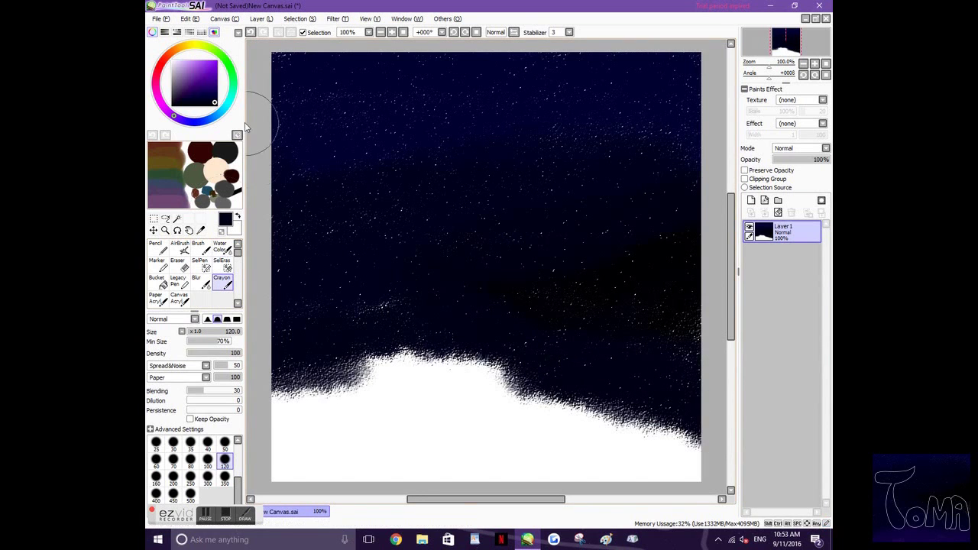
pyautogui.moveTo(248, 300)
pyautogui.mouseDown()
pyautogui.moveTo(343, 372)
pyautogui.moveTo(509, 367)
pyautogui.moveTo(435, 459)
pyautogui.mouseUp()
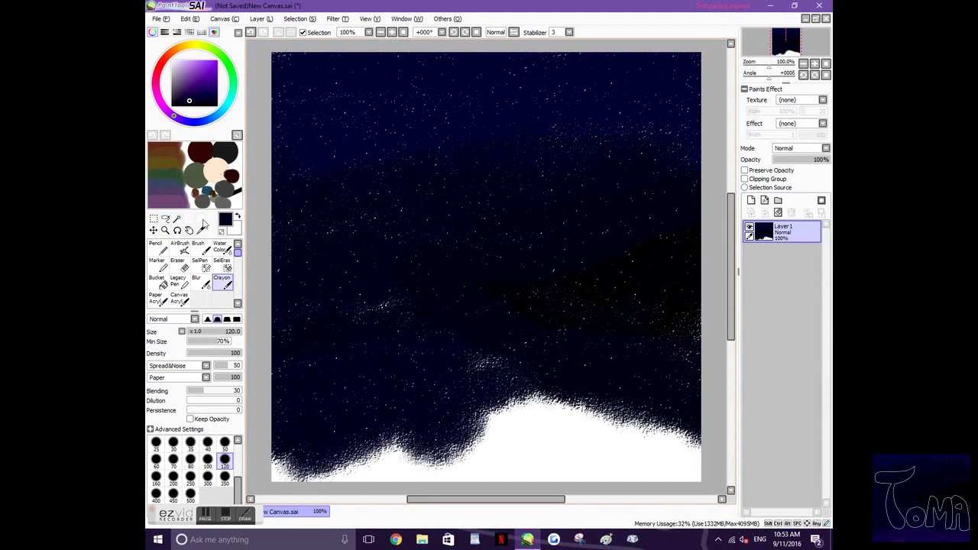
pyautogui.moveTo(286, 466)
pyautogui.mouseDown()
pyautogui.moveTo(312, 448)
pyautogui.moveTo(573, 437)
pyautogui.moveTo(476, 399)
pyautogui.moveTo(516, 453)
pyautogui.moveTo(500, 468)
pyautogui.mouseUp()
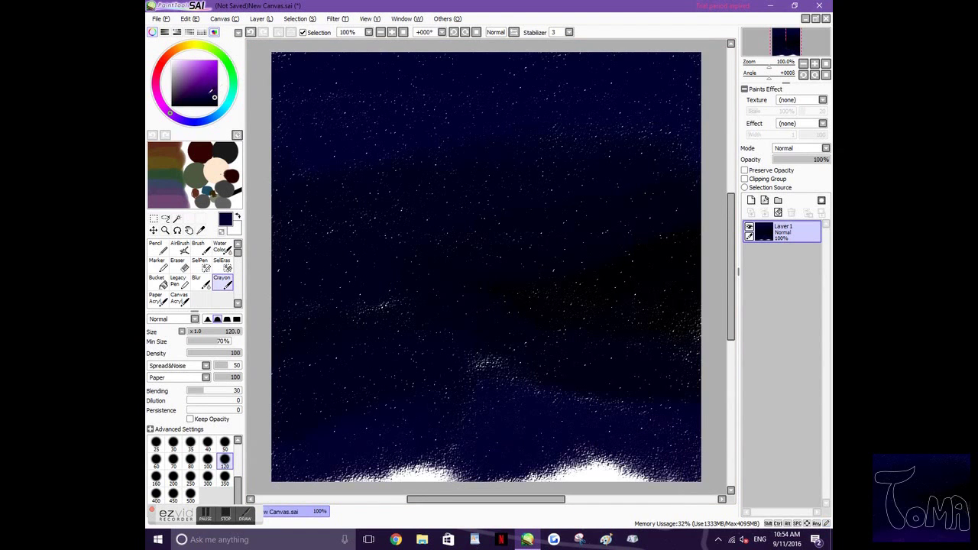
pyautogui.moveTo(440, 428)
pyautogui.mouseDown()
pyautogui.moveTo(528, 472)
pyautogui.moveTo(463, 460)
pyautogui.mouseUp()
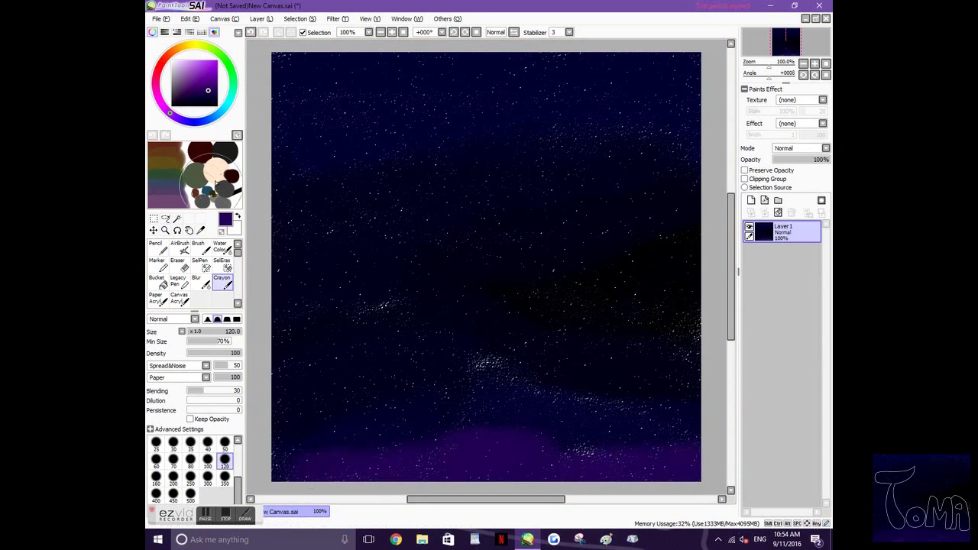
pyautogui.click(207, 95)
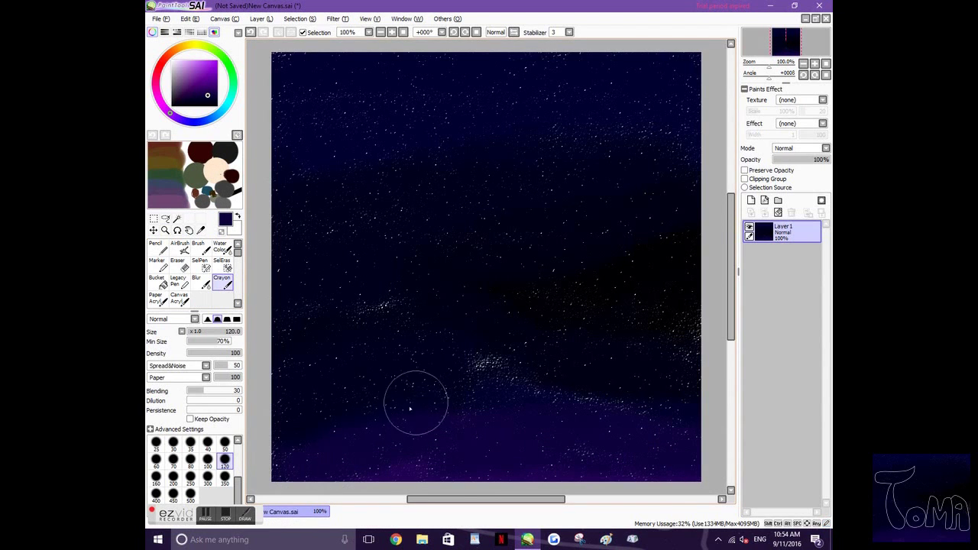
pyautogui.moveTo(525, 363); pyautogui.dragTo(478, 364)
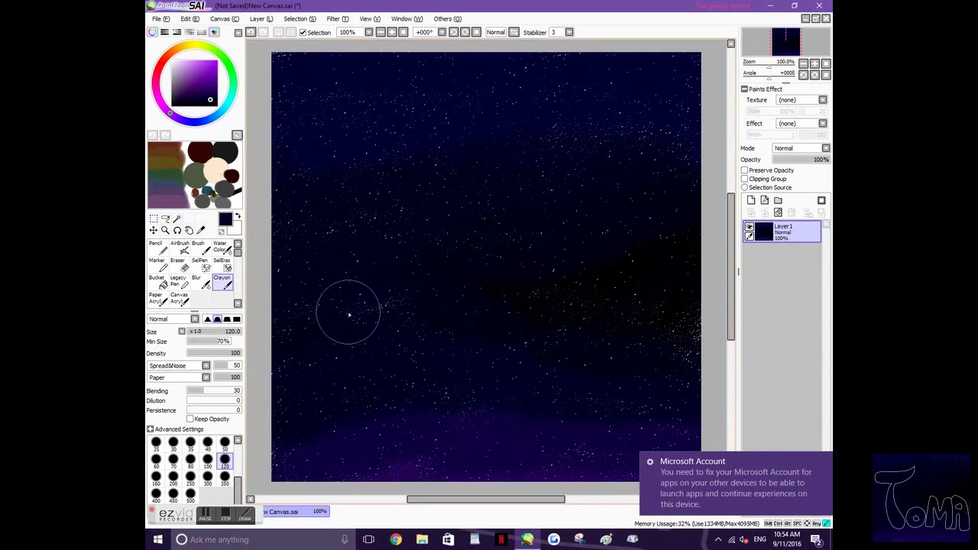
# Soften the navy starfield's colour transitions with the Blur tool at size 100.
pyautogui.click(200, 281)
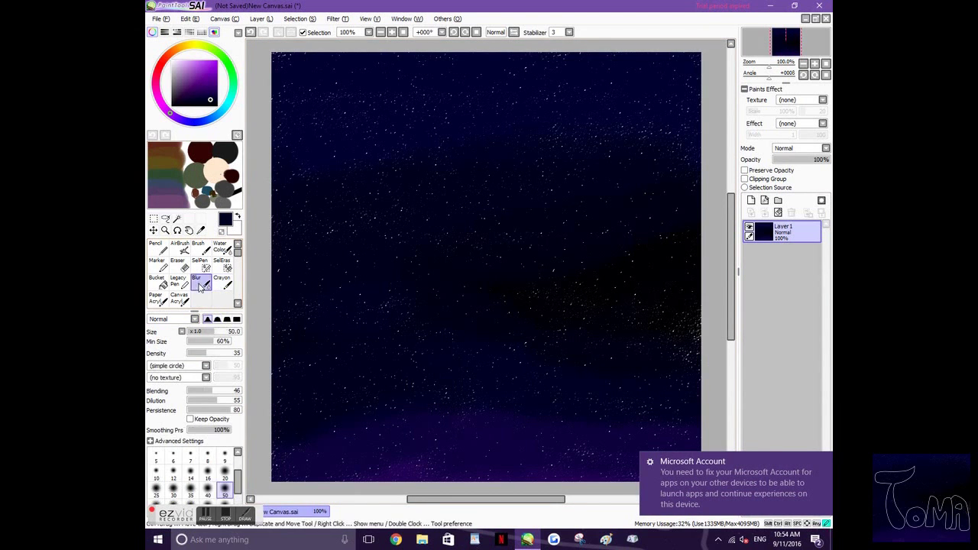
pyautogui.click(207, 474)
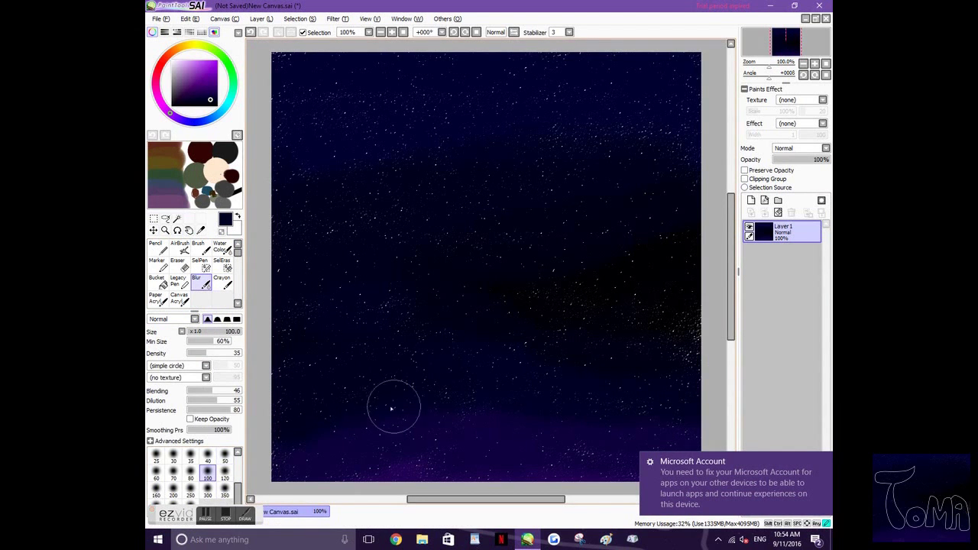
pyautogui.scroll(-1, 535, 229)
pyautogui.scroll(2, 269, 105)
# Create a second new canvas with the preset settings.
pyautogui.click(160, 18)
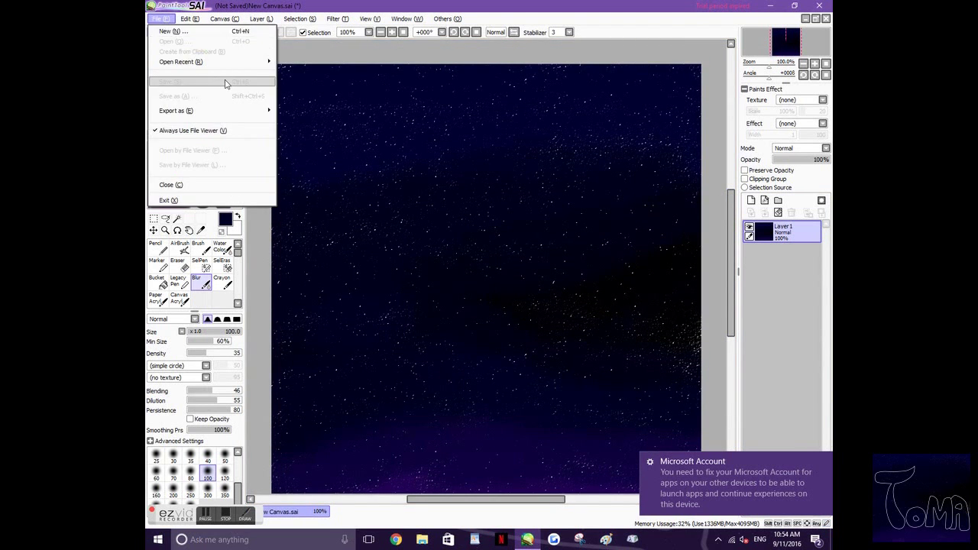
pyautogui.click(183, 30)
pyautogui.click(353, 177)
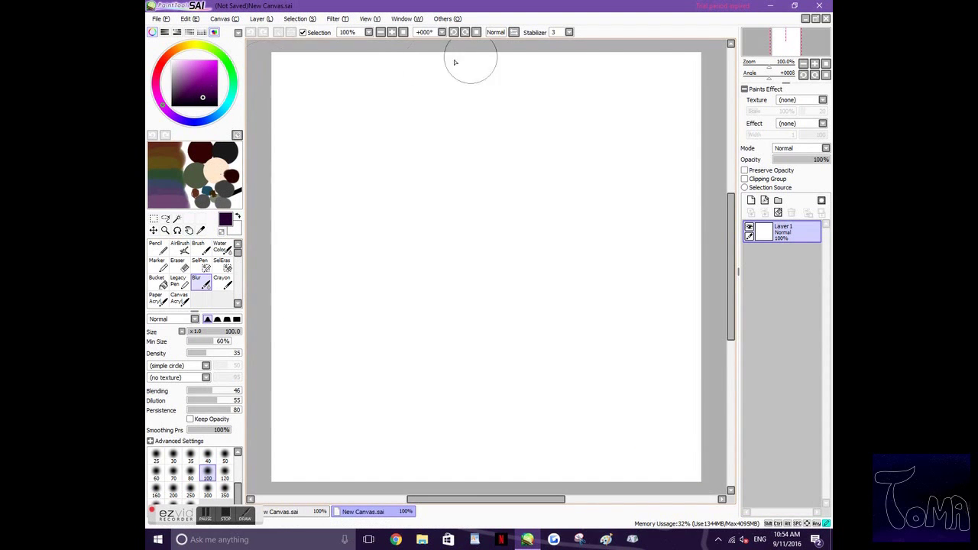
# Cover the upper part of the blank canvas with dark purple Crayon strokes, shading to near-black purple beneath.
pyautogui.click(222, 282)
pyautogui.moveTo(295, 73)
pyautogui.mouseDown()
pyautogui.moveTo(414, 59)
pyautogui.moveTo(298, 91)
pyautogui.moveTo(705, 141)
pyautogui.moveTo(641, 120)
pyautogui.moveTo(529, 127)
pyautogui.moveTo(618, 155)
pyautogui.moveTo(603, 175)
pyautogui.moveTo(672, 66)
pyautogui.moveTo(662, 63)
pyautogui.moveTo(641, 161)
pyautogui.moveTo(442, 97)
pyautogui.moveTo(306, 107)
pyautogui.mouseUp()
pyautogui.moveTo(336, 145)
pyautogui.mouseDown()
pyautogui.moveTo(306, 149)
pyautogui.moveTo(520, 173)
pyautogui.moveTo(588, 204)
pyautogui.moveTo(695, 206)
pyautogui.moveTo(389, 175)
pyautogui.moveTo(393, 189)
pyautogui.moveTo(314, 236)
pyautogui.moveTo(459, 220)
pyautogui.moveTo(451, 260)
pyautogui.moveTo(694, 238)
pyautogui.moveTo(695, 180)
pyautogui.mouseUp()
pyautogui.rightClick(532, 117)
pyautogui.moveTo(532, 116)
pyautogui.mouseDown()
pyautogui.moveTo(679, 160)
pyautogui.moveTo(417, 90)
pyautogui.mouseUp()
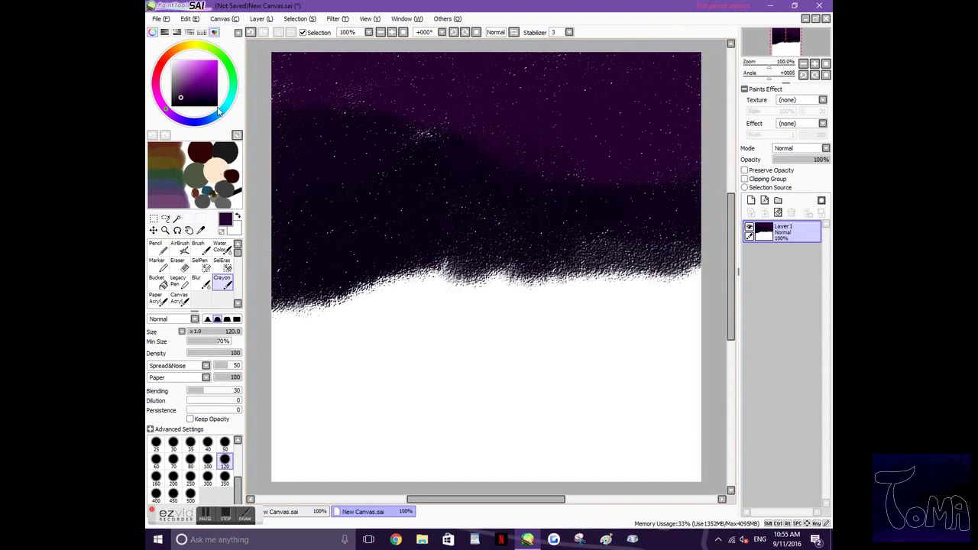
# Extend the sky downward with Crayon, painting a violet band across the middle and a dark navy band beneath it.
pyautogui.click(191, 98)
pyautogui.keyDown('alt'); pyautogui.click(288, 217); pyautogui.keyUp('alt')
pyautogui.moveTo(259, 321)
pyautogui.mouseDown()
pyautogui.moveTo(282, 309)
pyautogui.moveTo(688, 279)
pyautogui.moveTo(359, 315)
pyautogui.moveTo(562, 278)
pyautogui.moveTo(395, 285)
pyautogui.moveTo(260, 340)
pyautogui.moveTo(408, 303)
pyautogui.moveTo(745, 308)
pyautogui.moveTo(663, 310)
pyautogui.moveTo(610, 347)
pyautogui.moveTo(336, 386)
pyautogui.mouseUp()
pyautogui.moveTo(273, 318)
pyautogui.mouseDown()
pyautogui.moveTo(378, 258)
pyautogui.moveTo(269, 295)
pyautogui.mouseUp()
pyautogui.scroll(-1, 680, 373)
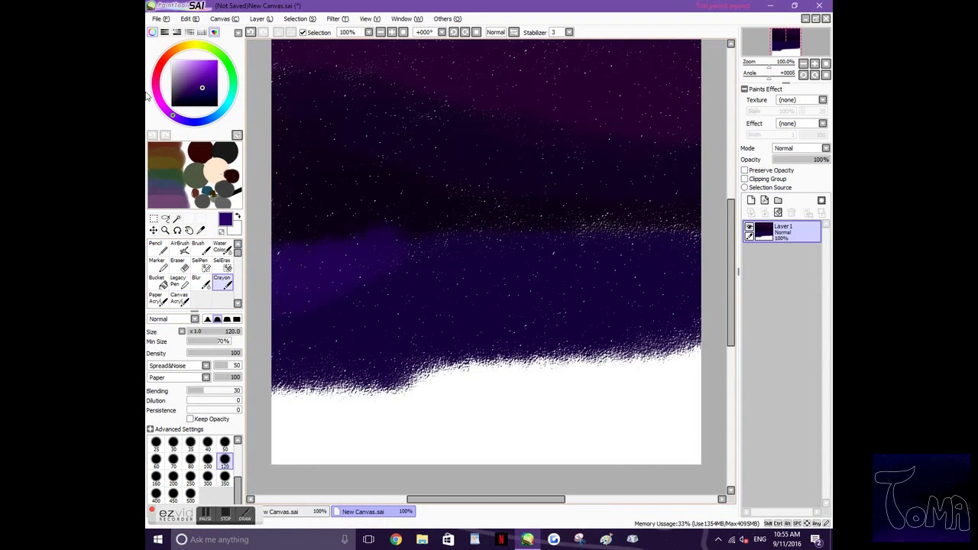
pyautogui.moveTo(201, 89); pyautogui.dragTo(194, 95)
pyautogui.moveTo(688, 337)
pyautogui.mouseDown()
pyautogui.moveTo(459, 371)
pyautogui.moveTo(405, 401)
pyautogui.mouseUp()
pyautogui.moveTo(317, 405)
pyautogui.mouseDown()
pyautogui.moveTo(672, 323)
pyautogui.moveTo(659, 341)
pyautogui.moveTo(387, 390)
pyautogui.moveTo(522, 345)
pyautogui.moveTo(276, 440)
pyautogui.moveTo(301, 463)
pyautogui.moveTo(275, 459)
pyautogui.mouseUp()
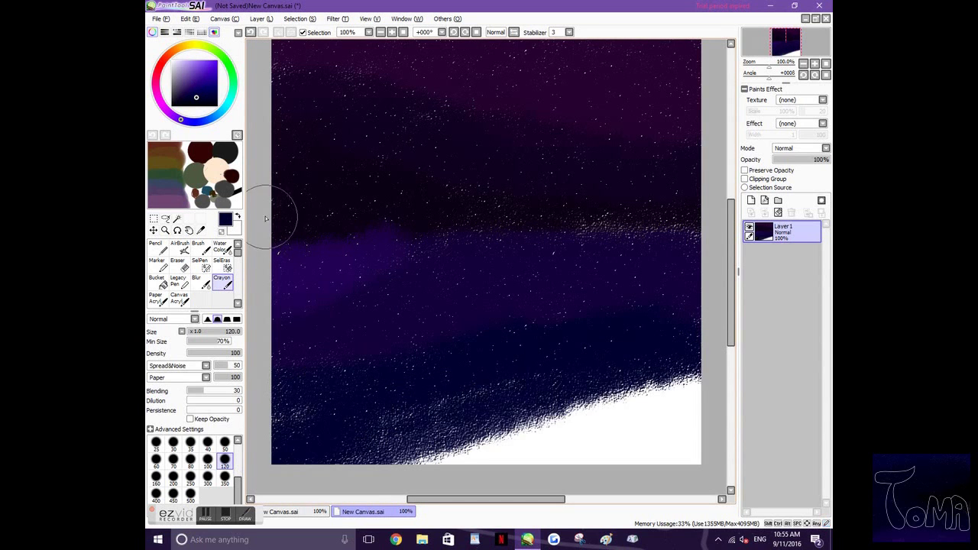
# Darken the bright violet band in the middle of the sky with very dark blue-violet Crayon strokes.
pyautogui.click(175, 102)
pyautogui.click(181, 100)
pyautogui.moveTo(283, 245)
pyautogui.mouseDown()
pyautogui.moveTo(607, 246)
pyautogui.moveTo(295, 282)
pyautogui.mouseUp()
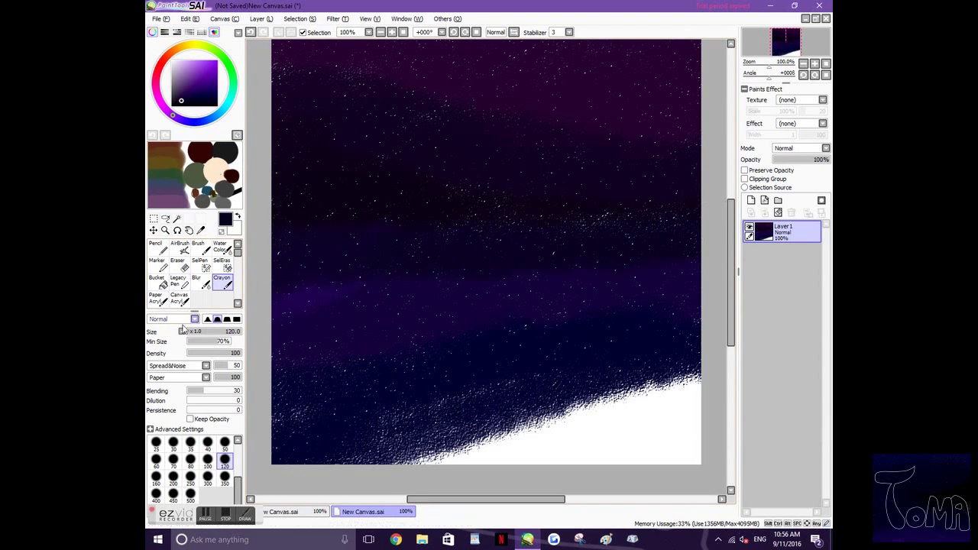
pyautogui.click(183, 98)
pyautogui.moveTo(470, 274)
pyautogui.mouseDown()
pyautogui.moveTo(307, 310)
pyautogui.moveTo(321, 297)
pyautogui.moveTo(296, 283)
pyautogui.mouseUp()
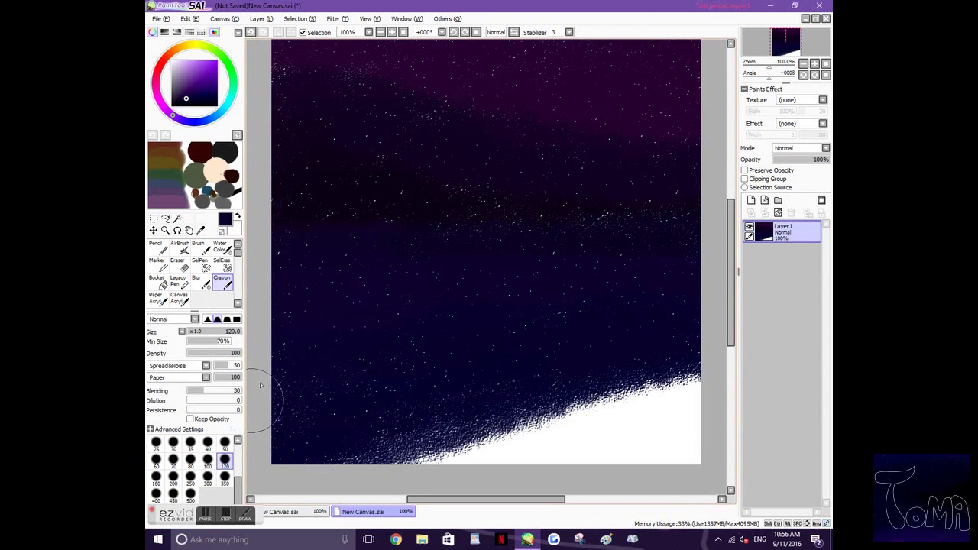
# Fill the remaining white lower-right corner with dark violet and near-black navy Crayon strokes, blending the darker bands above.
pyautogui.moveTo(394, 439)
pyautogui.mouseDown()
pyautogui.moveTo(476, 415)
pyautogui.moveTo(484, 459)
pyautogui.moveTo(502, 425)
pyautogui.mouseUp()
pyautogui.rightClick(336, 190)
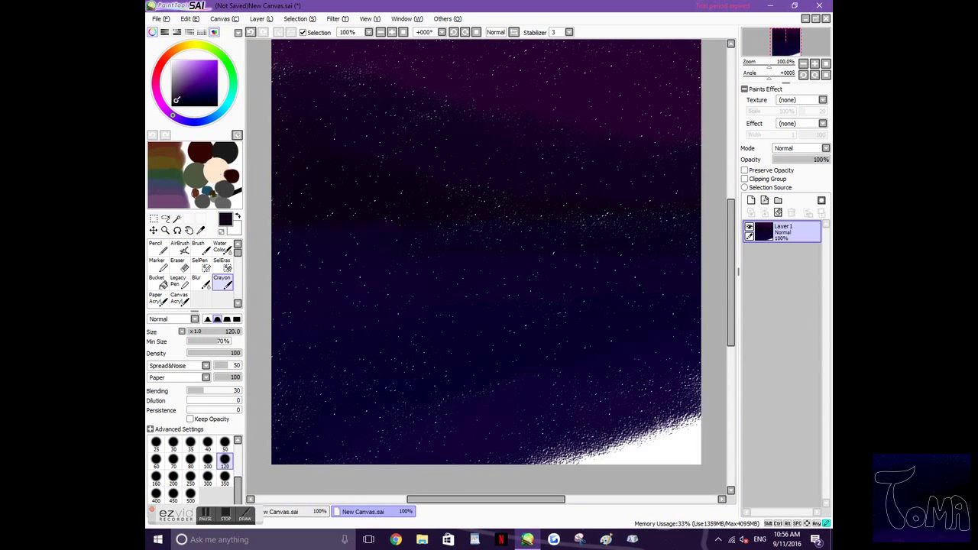
pyautogui.moveTo(296, 249)
pyautogui.mouseDown()
pyautogui.moveTo(502, 248)
pyautogui.moveTo(451, 247)
pyautogui.mouseUp()
pyautogui.rightClick(496, 413)
pyautogui.click(180, 98)
pyautogui.moveTo(514, 456)
pyautogui.mouseDown()
pyautogui.moveTo(746, 365)
pyautogui.moveTo(459, 504)
pyautogui.mouseUp()
pyautogui.click(178, 101)
pyautogui.moveTo(600, 467)
pyautogui.mouseDown()
pyautogui.moveTo(735, 373)
pyautogui.moveTo(582, 498)
pyautogui.moveTo(619, 474)
pyautogui.mouseUp()
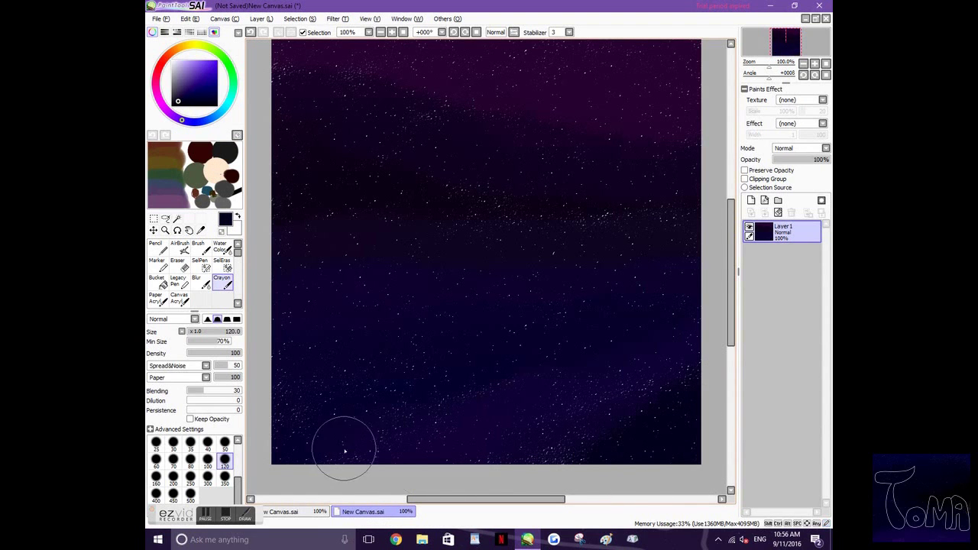
# Soften the colour transitions across the purple and navy sky with the Blur tool at size 100.
pyautogui.click(197, 280)
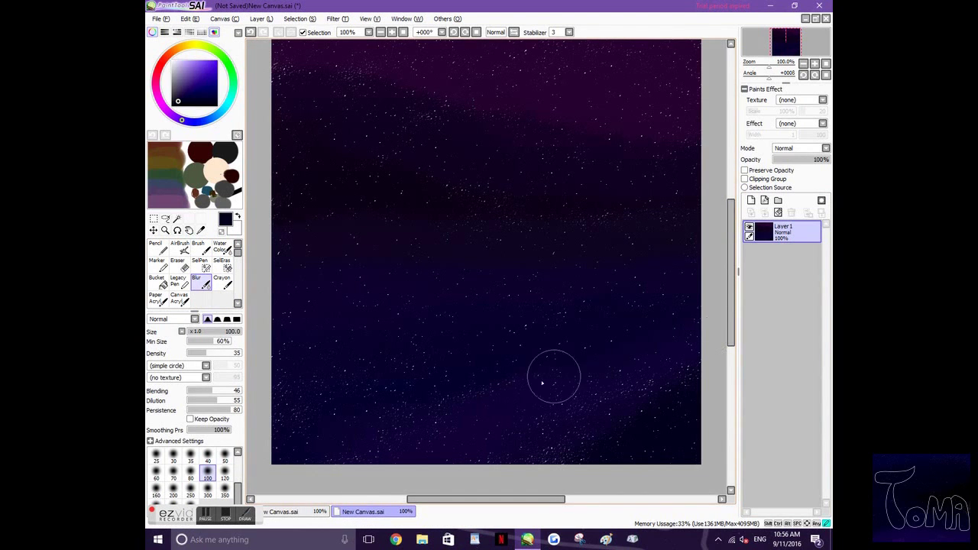
pyautogui.moveTo(624, 423)
pyautogui.mouseDown()
pyautogui.moveTo(518, 394)
pyautogui.moveTo(574, 361)
pyautogui.mouseUp()
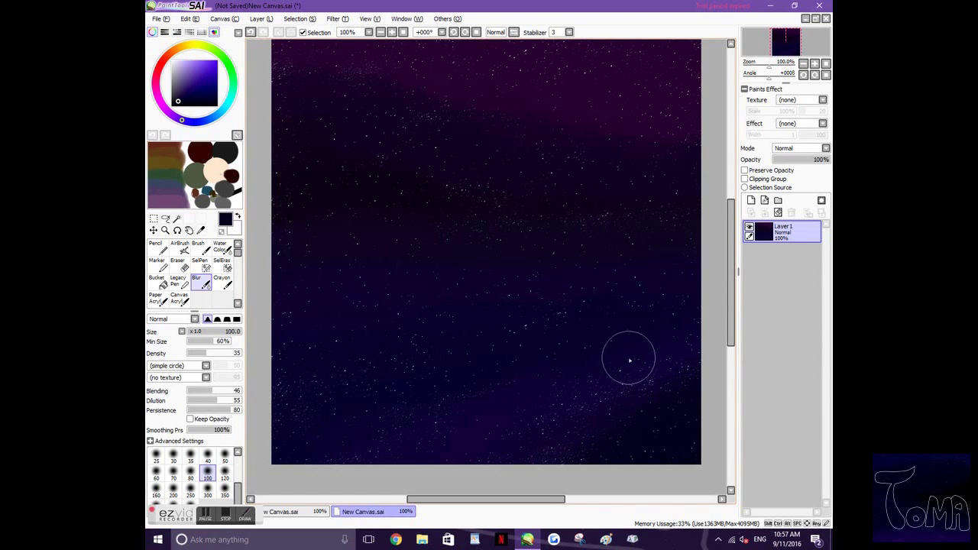
pyautogui.scroll(-2, 593, 393)
pyautogui.scroll(1, 594, 392)
# Compare the first navy starfield canvas with the second purple one.
pyautogui.click(322, 513)
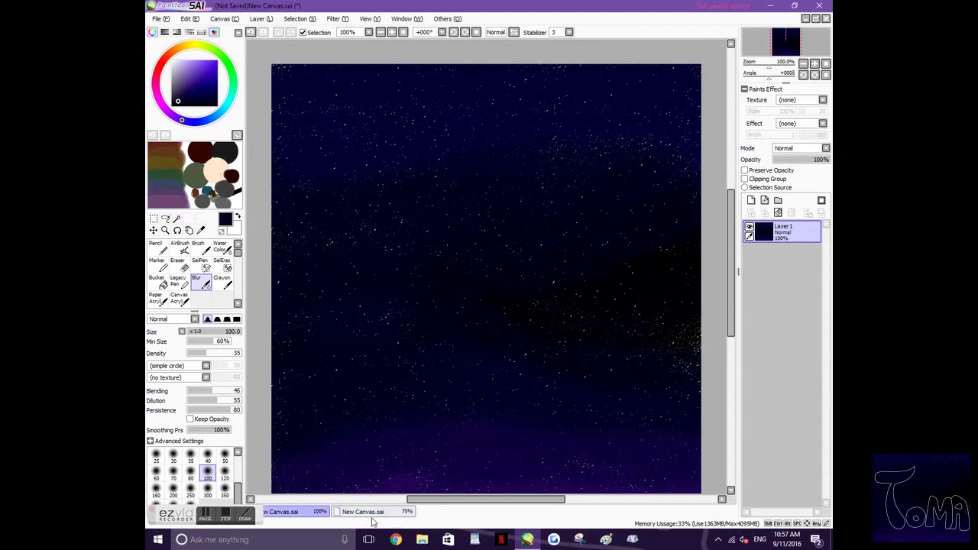
pyautogui.click(372, 516)
pyautogui.press('Down')
pyautogui.press('Right')
pyautogui.press('Right')
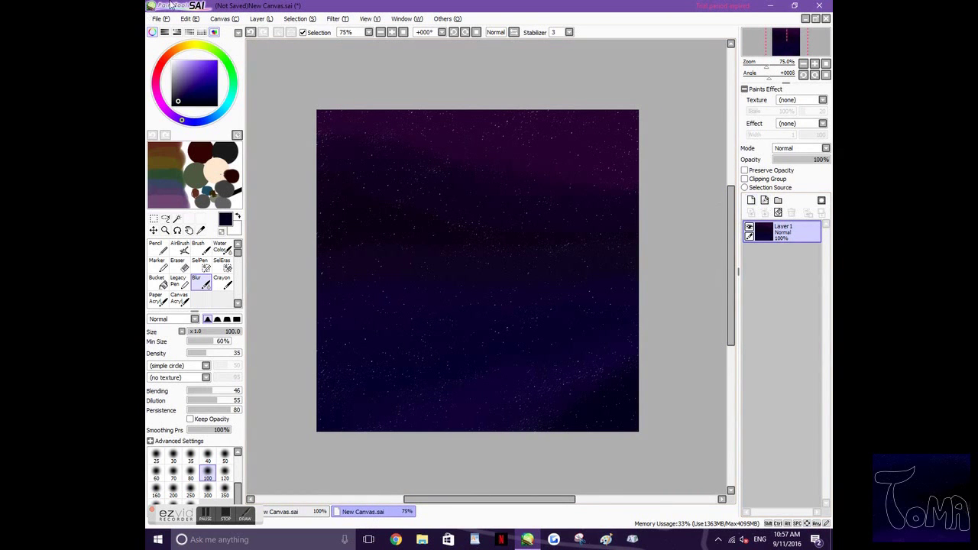
# Create a third new canvas with the preset settings.
pyautogui.click(159, 18)
pyautogui.click(164, 32)
pyautogui.click(349, 177)
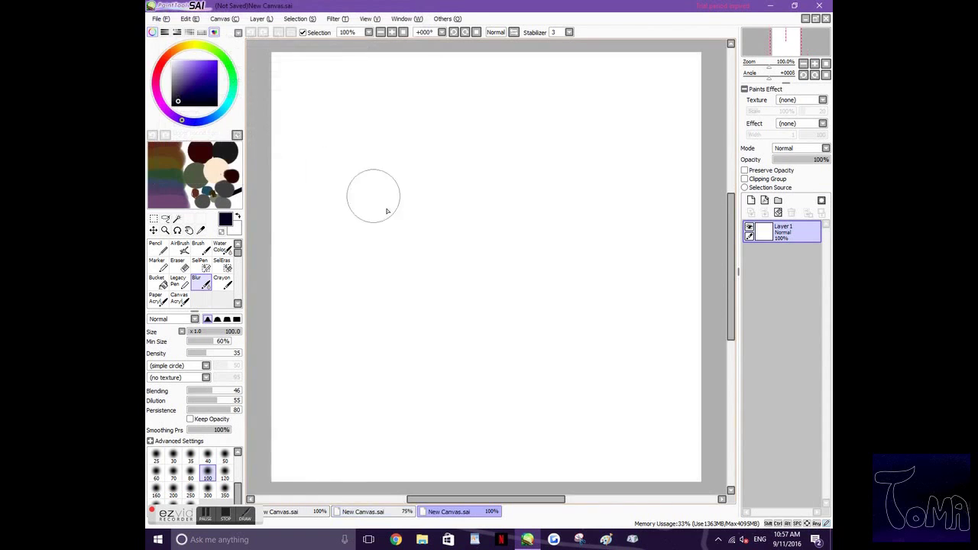
# Pick dark green and cover the upper half of the blank canvas with size-120 Crayon strokes, shading to darker green beneath.
pyautogui.click(221, 61)
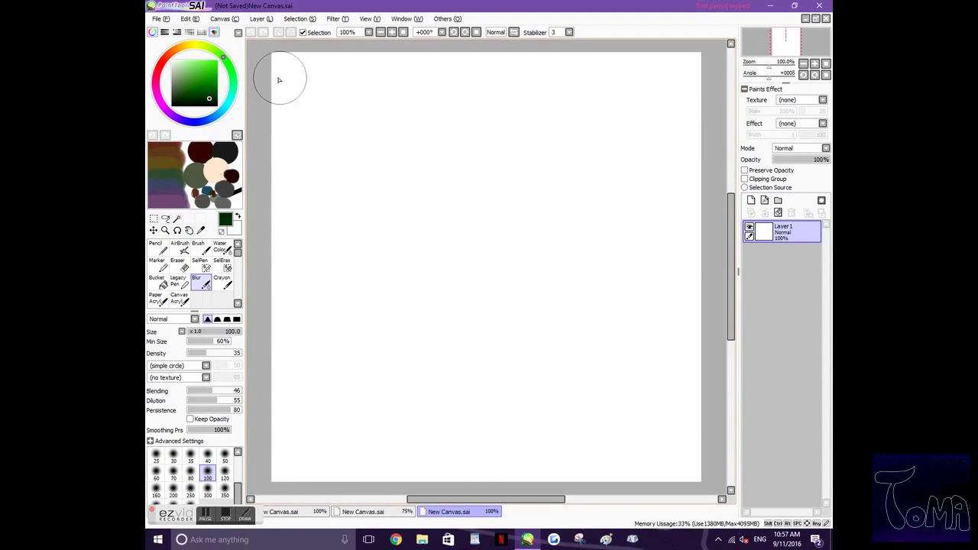
pyautogui.click(222, 282)
pyautogui.moveTo(280, 75)
pyautogui.mouseDown()
pyautogui.moveTo(277, 107)
pyautogui.moveTo(497, 66)
pyautogui.moveTo(268, 99)
pyautogui.mouseUp()
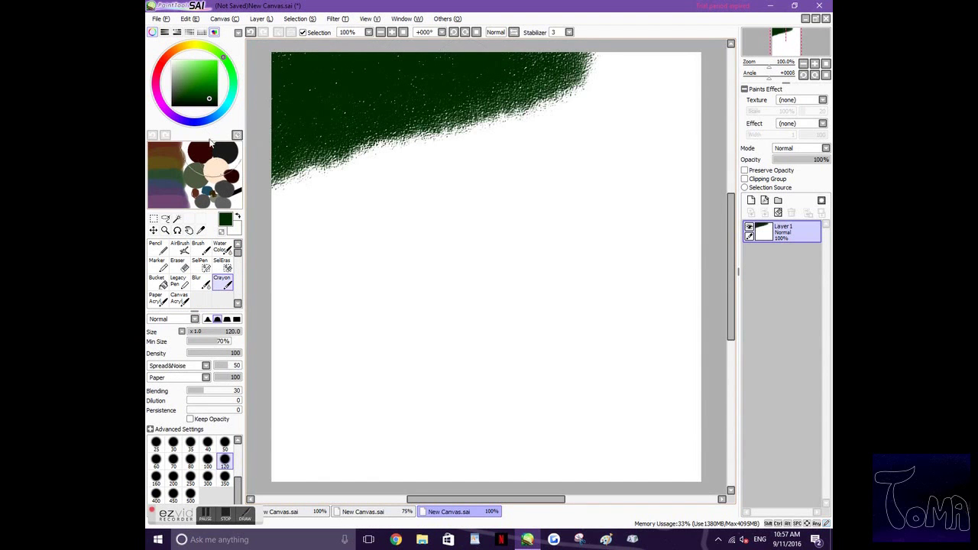
pyautogui.rightClick(347, 112)
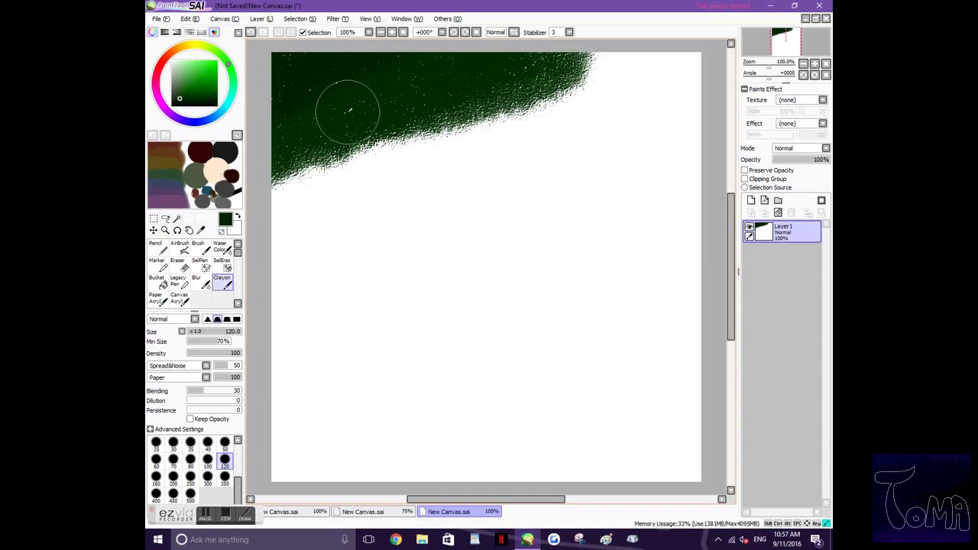
pyautogui.click(185, 98)
pyautogui.moveTo(251, 189)
pyautogui.mouseDown()
pyautogui.moveTo(241, 227)
pyautogui.moveTo(276, 204)
pyautogui.moveTo(691, 92)
pyautogui.moveTo(248, 153)
pyautogui.moveTo(476, 148)
pyautogui.moveTo(589, 165)
pyautogui.moveTo(552, 201)
pyautogui.moveTo(448, 255)
pyautogui.moveTo(678, 82)
pyautogui.mouseUp()
# Fill the rest of the canvas with darker green to black Crayon strokes, darken the upper-left corner, and soften the transitions with Blur.
pyautogui.click(185, 100)
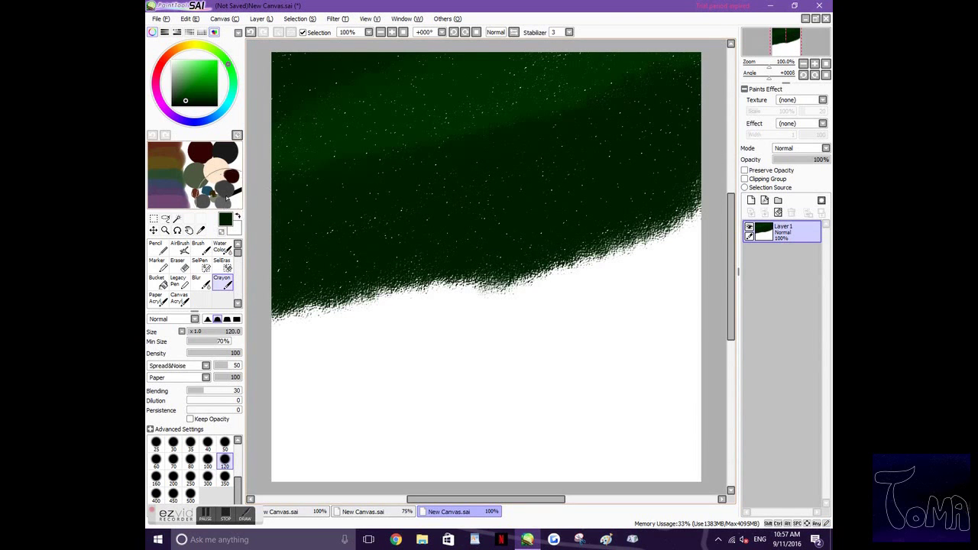
pyautogui.moveTo(287, 336)
pyautogui.mouseDown()
pyautogui.moveTo(426, 268)
pyautogui.moveTo(349, 338)
pyautogui.moveTo(685, 229)
pyautogui.moveTo(433, 331)
pyautogui.moveTo(551, 283)
pyautogui.mouseUp()
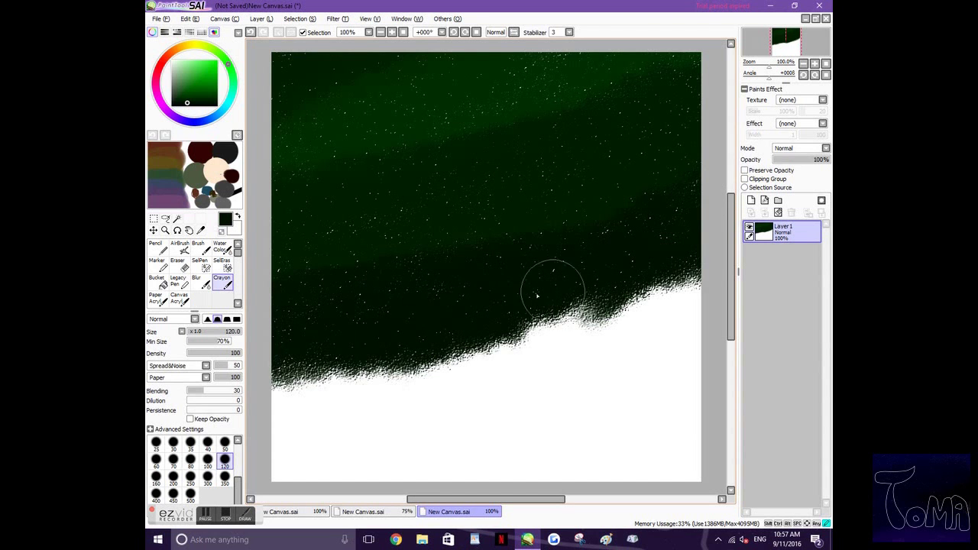
pyautogui.moveTo(349, 332)
pyautogui.mouseDown()
pyautogui.moveTo(280, 370)
pyautogui.moveTo(581, 317)
pyautogui.moveTo(704, 256)
pyautogui.moveTo(369, 396)
pyautogui.moveTo(349, 393)
pyautogui.moveTo(658, 334)
pyautogui.moveTo(608, 375)
pyautogui.moveTo(618, 337)
pyautogui.moveTo(639, 305)
pyautogui.mouseUp()
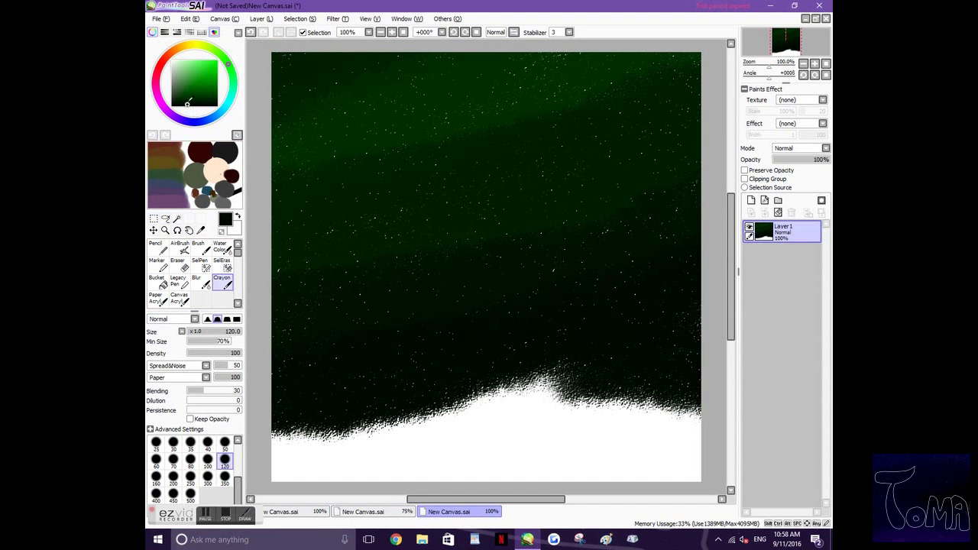
pyautogui.moveTo(275, 439)
pyautogui.mouseDown()
pyautogui.moveTo(404, 408)
pyautogui.moveTo(267, 440)
pyautogui.moveTo(544, 384)
pyautogui.moveTo(624, 405)
pyautogui.mouseUp()
pyautogui.moveTo(558, 431)
pyautogui.mouseDown()
pyautogui.moveTo(622, 448)
pyautogui.moveTo(361, 470)
pyautogui.moveTo(413, 468)
pyautogui.moveTo(650, 398)
pyautogui.mouseUp()
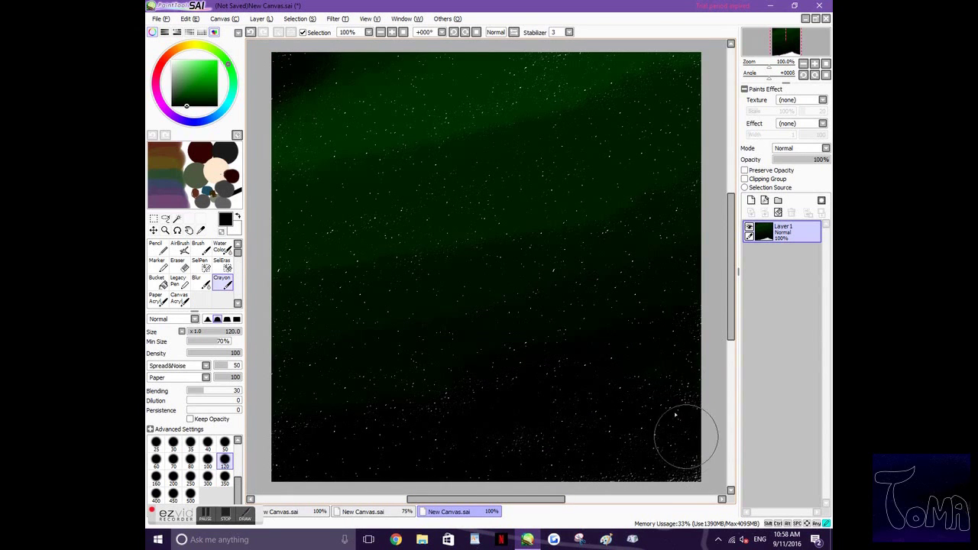
pyautogui.moveTo(600, 486); pyautogui.dragTo(692, 474)
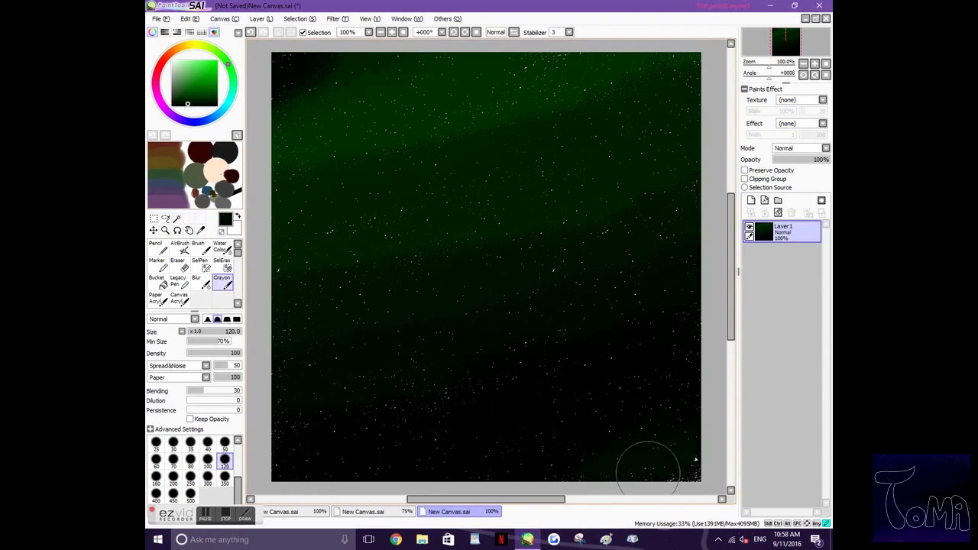
pyautogui.click(201, 282)
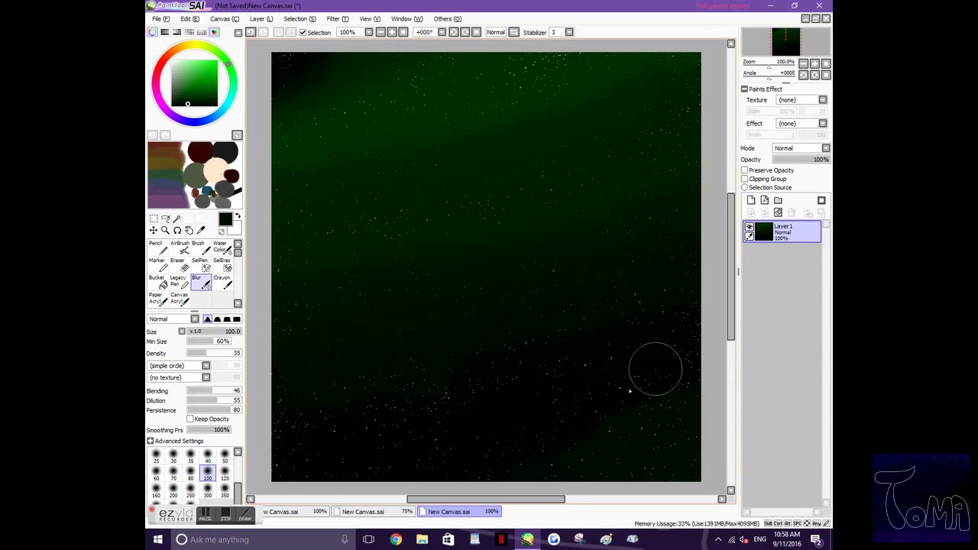
# Add a new layer above the green sky and set the AirBrush to white, size 120 and density 5.
pyautogui.click(764, 200)
pyautogui.click(179, 246)
pyautogui.press('x')
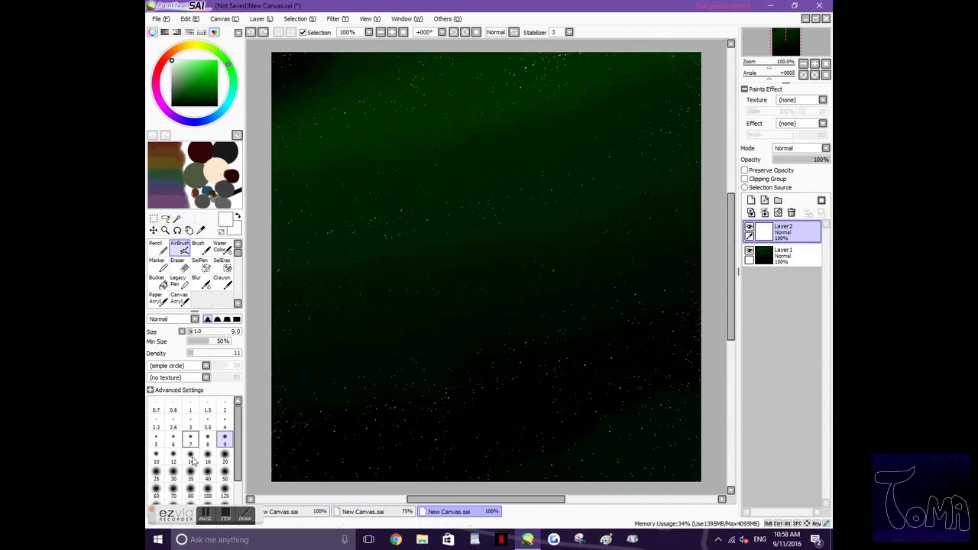
pyautogui.click(225, 494)
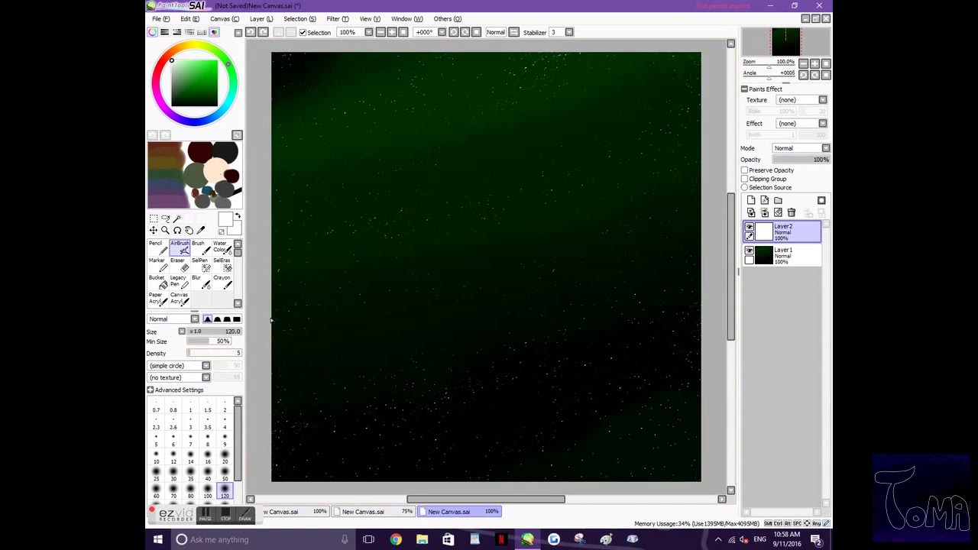
# Airbrush faint white nebula streaks diagonally across the green sky and soften them with the Blur tool.
pyautogui.moveTo(537, 200)
pyautogui.mouseDown()
pyautogui.moveTo(348, 319)
pyautogui.moveTo(246, 346)
pyautogui.moveTo(279, 354)
pyautogui.mouseUp()
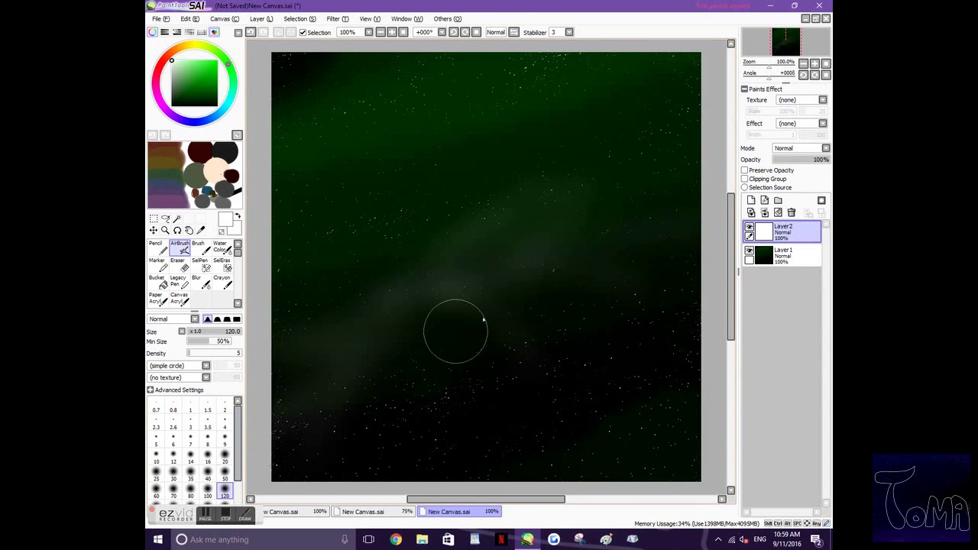
pyautogui.moveTo(523, 332)
pyautogui.mouseDown()
pyautogui.moveTo(609, 377)
pyautogui.moveTo(555, 366)
pyautogui.moveTo(725, 325)
pyautogui.moveTo(590, 375)
pyautogui.moveTo(527, 341)
pyautogui.mouseUp()
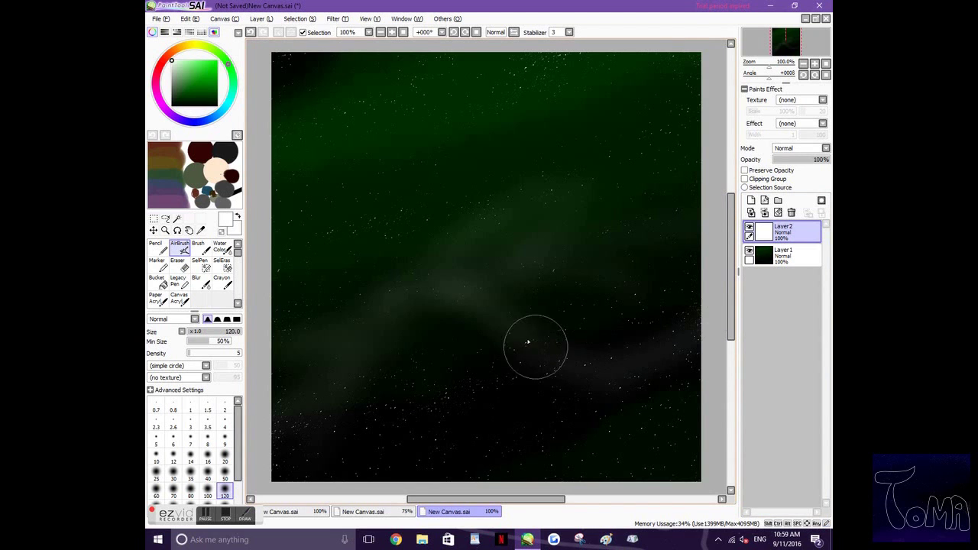
pyautogui.moveTo(542, 265); pyautogui.dragTo(675, 221)
pyautogui.moveTo(576, 217); pyautogui.dragTo(684, 148)
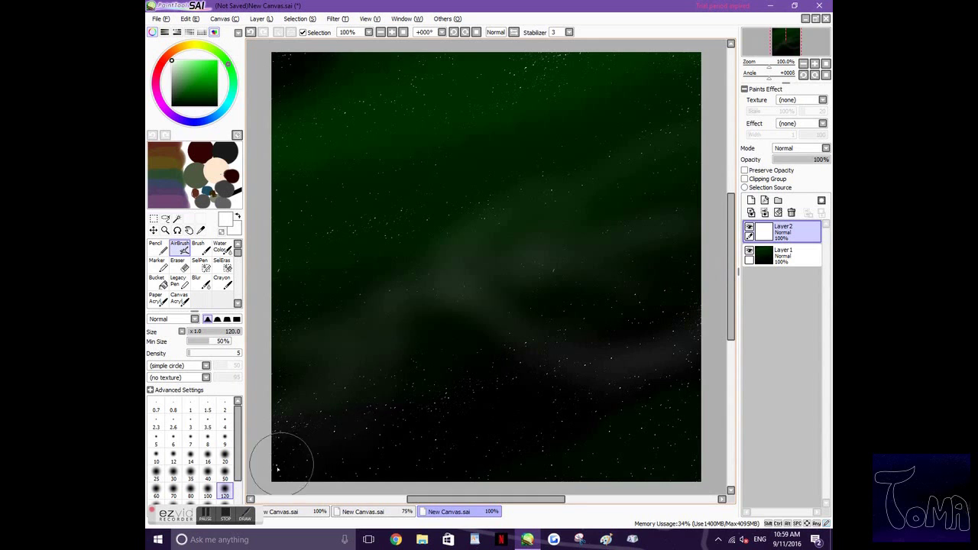
pyautogui.click(201, 284)
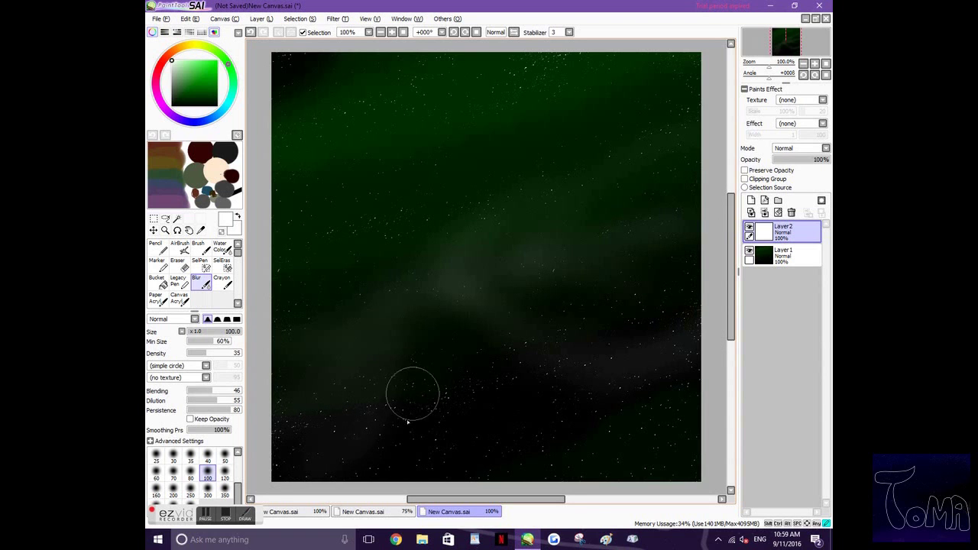
# Review the green, purple and navy starfield canvases at reduced zoom.
pyautogui.scroll(-2, 613, 410)
pyautogui.scroll(1, 618, 405)
pyautogui.click(363, 512)
pyautogui.click(304, 513)
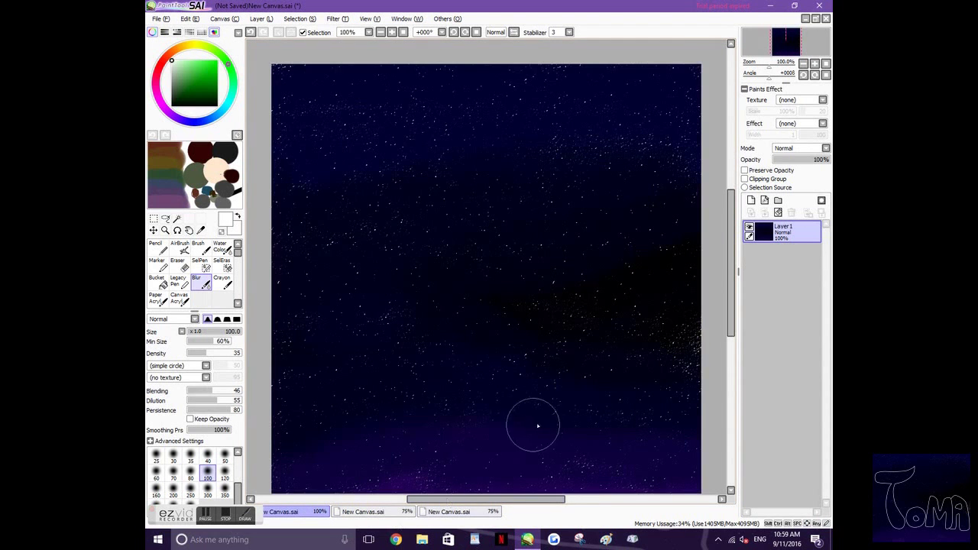
pyautogui.scroll(-2, 533, 421)
pyautogui.scroll(1, 651, 289)
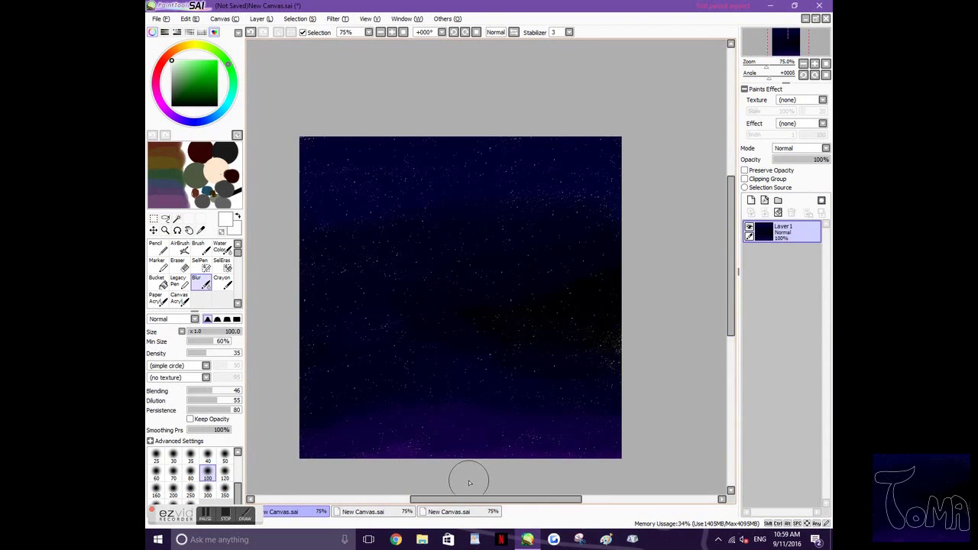